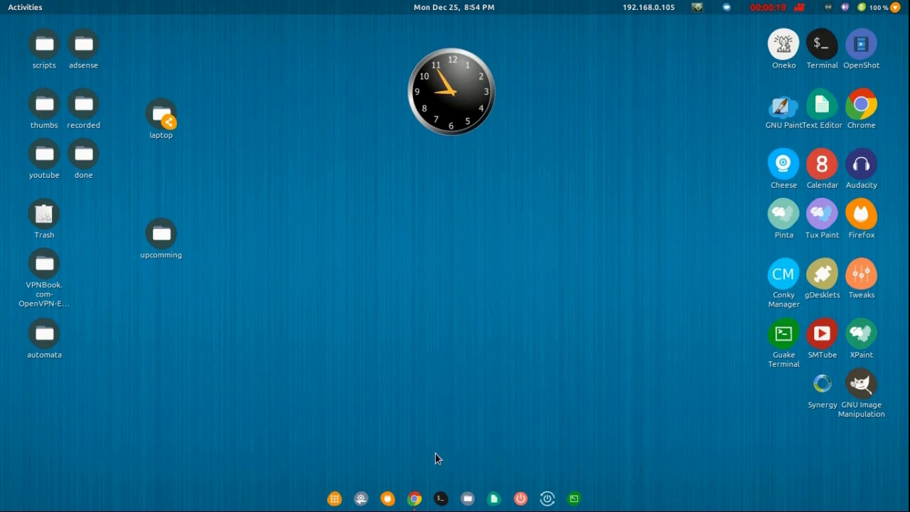
- Launch the Ubuntu Software store from the applications search for 'software'
{"action": "left_click", "coordinate": [416, 499]}
{"action": "left_click", "coordinate": [345, 498]}
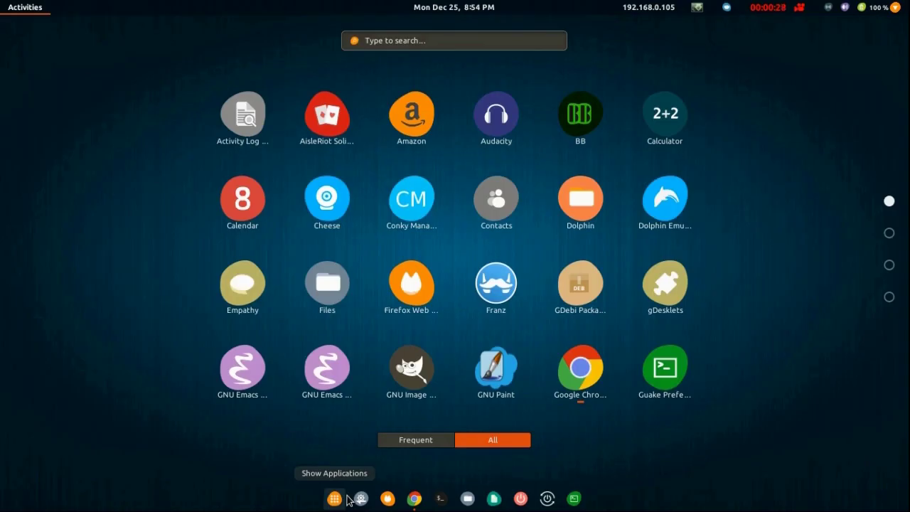
{"action": "type", "text": "soft"}
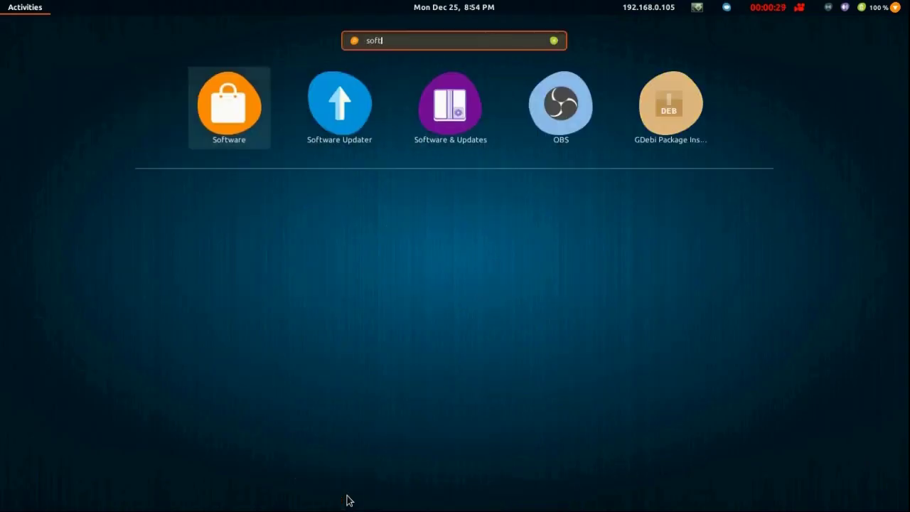
{"action": "type", "text": "ware"}
{"action": "left_click", "coordinate": [248, 122]}
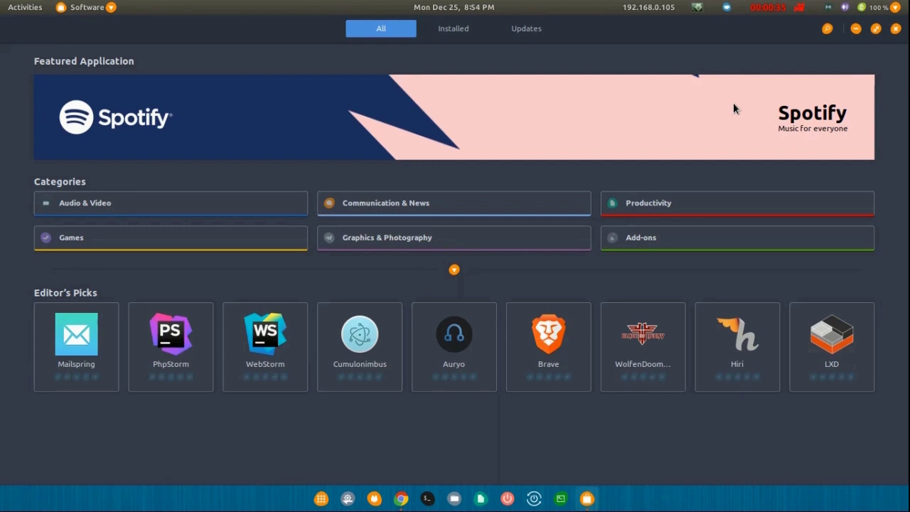
- Search 'kde connect' and install KDE Connect Monitor, authorising with the account password
{"action": "type", "text": "kde c"}
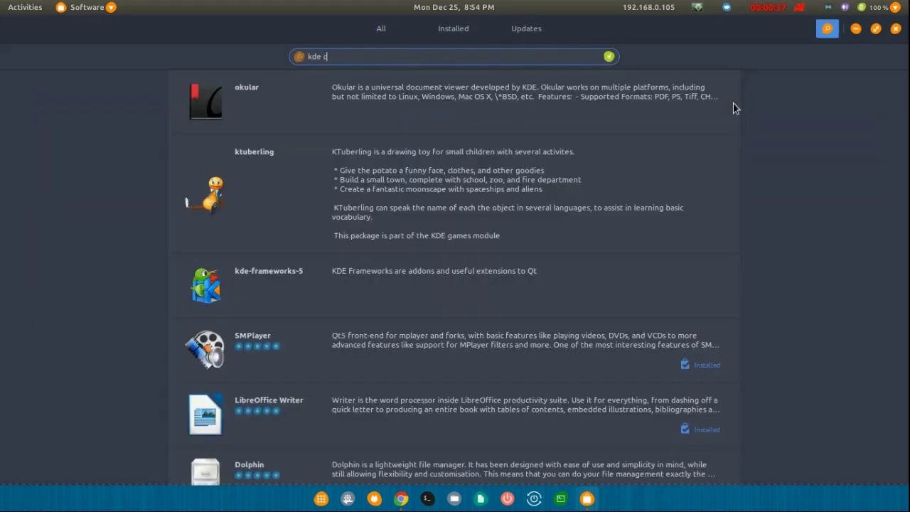
{"action": "type", "text": "onnect"}
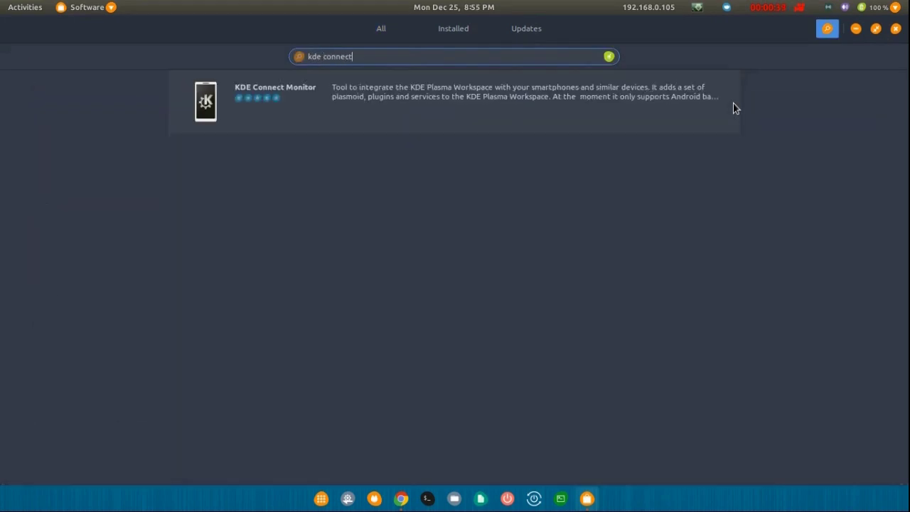
{"action": "left_click", "coordinate": [562, 91]}
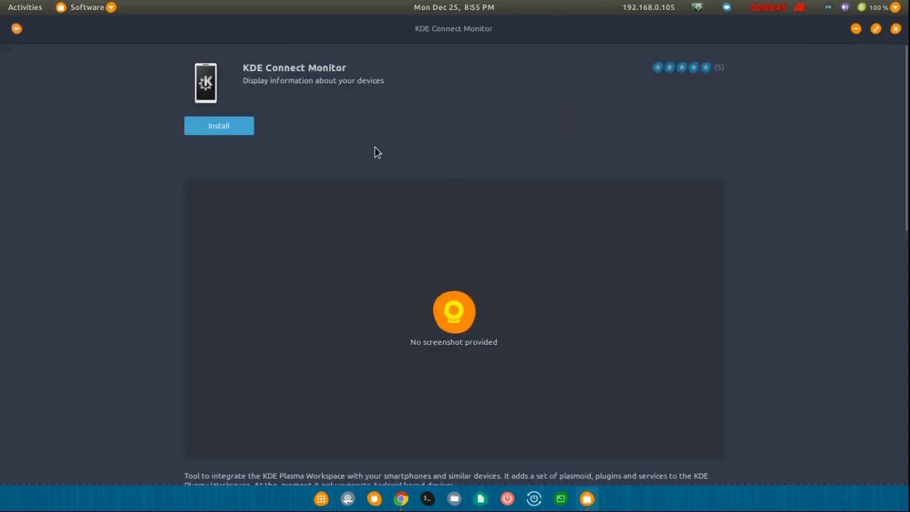
{"action": "left_click", "coordinate": [217, 126]}
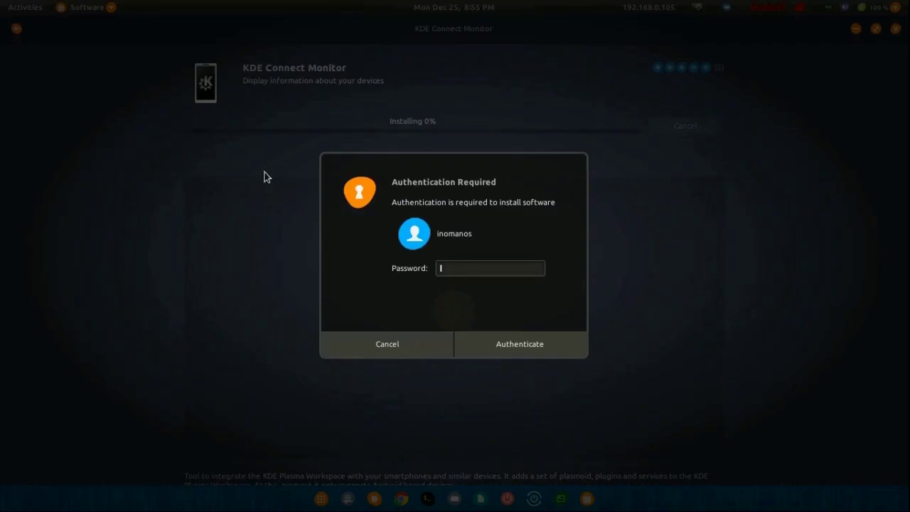
{"action": "key", "text": "Return"}
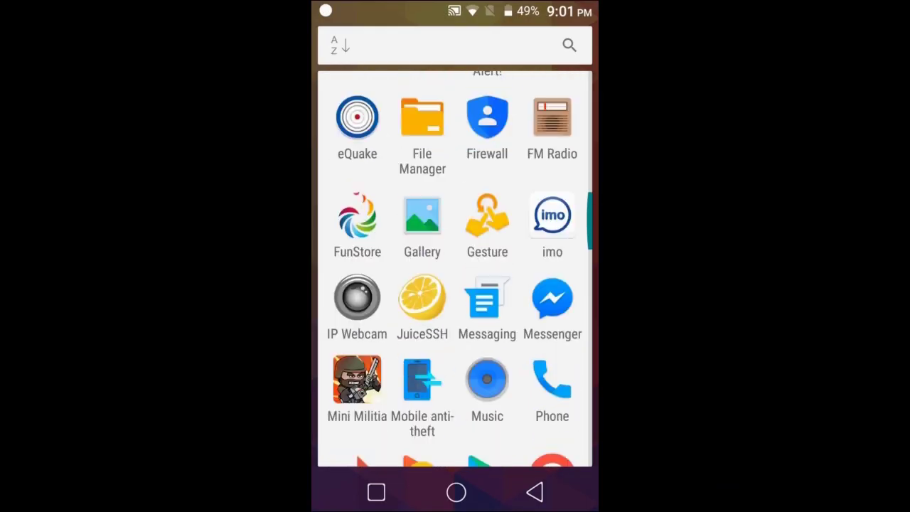
- Find KDE Connect in Google Play by searching 'kde', and install it, accepting its permissions
{"action": "scroll", "coordinate": [455, 269], "scroll_direction": "down", "scroll_amount": 4}
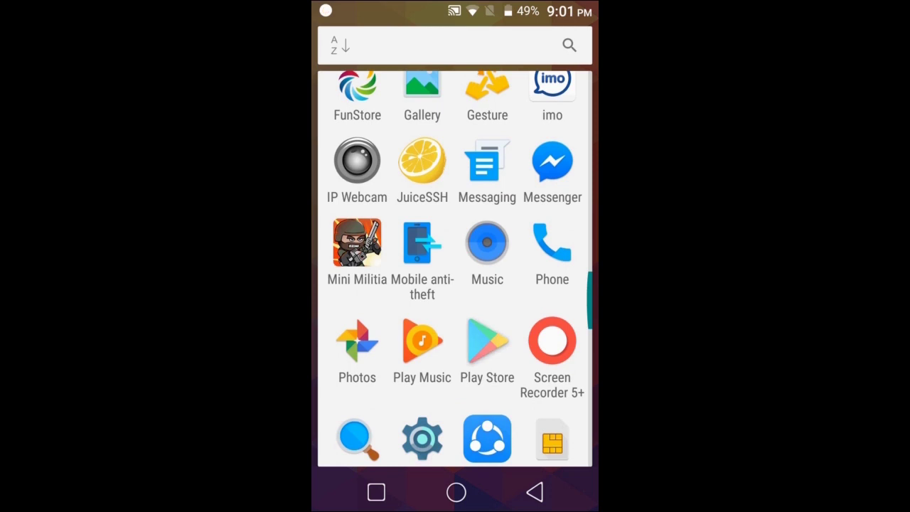
{"action": "left_click", "coordinate": [487, 341]}
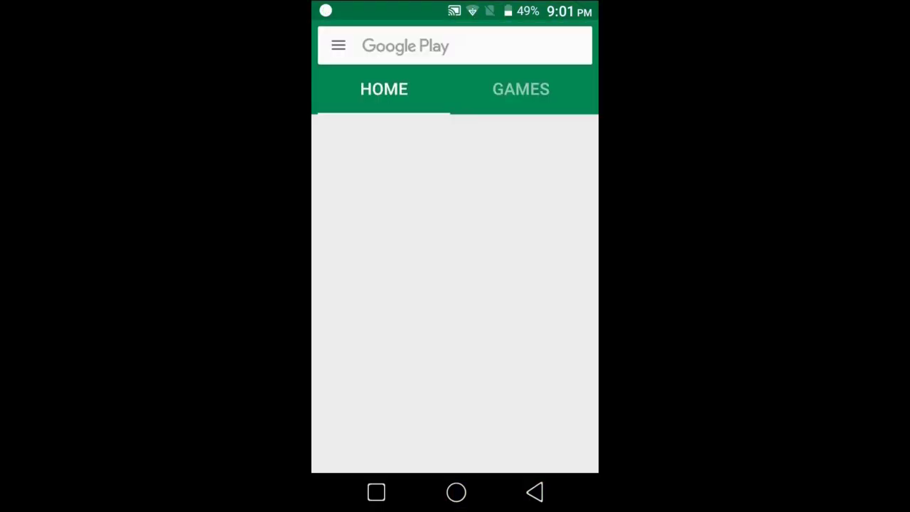
{"action": "left_click", "coordinate": [455, 45]}
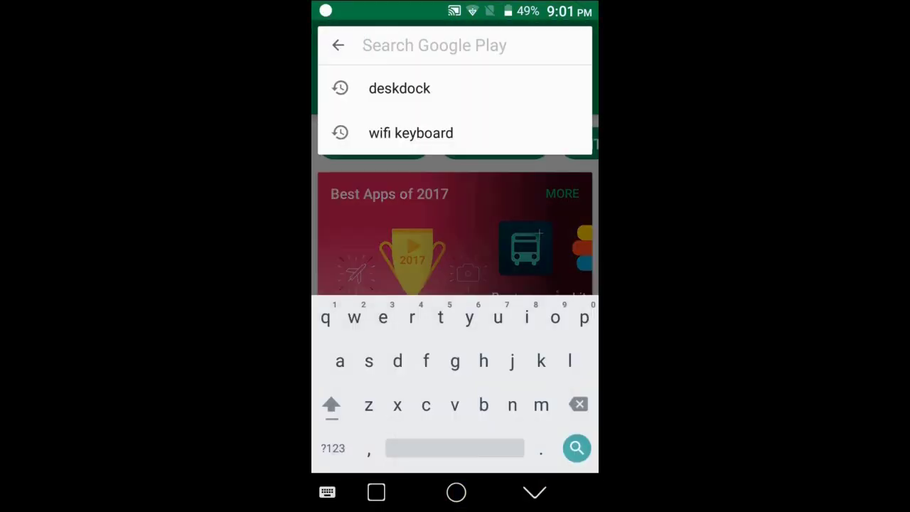
{"action": "type", "text": "k"}
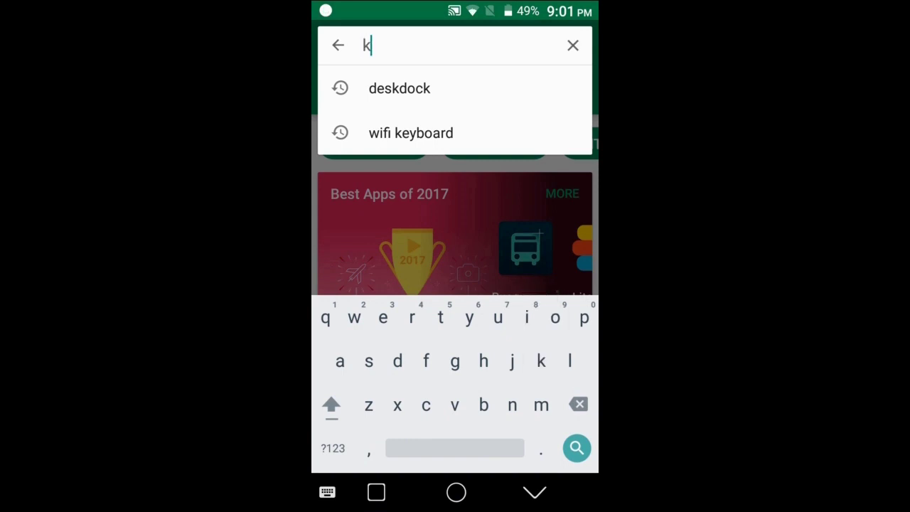
{"action": "type", "text": "de"}
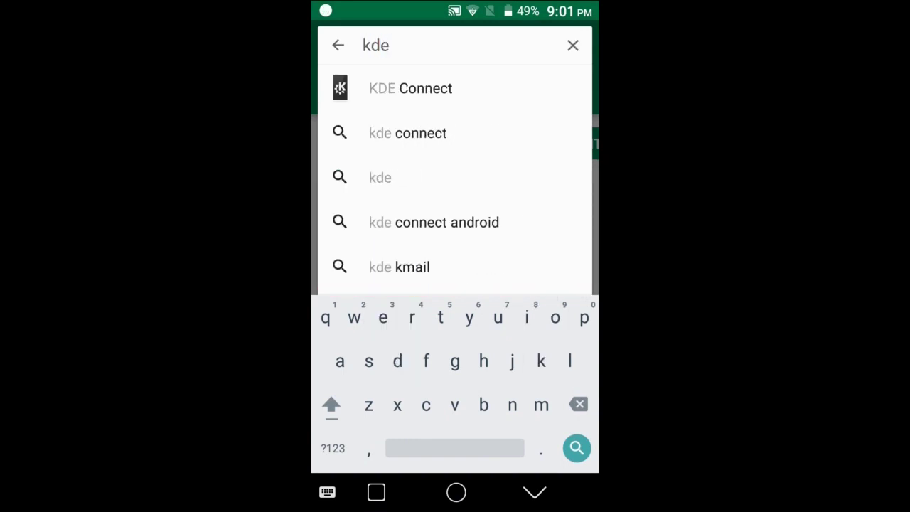
{"action": "left_click", "coordinate": [410, 88]}
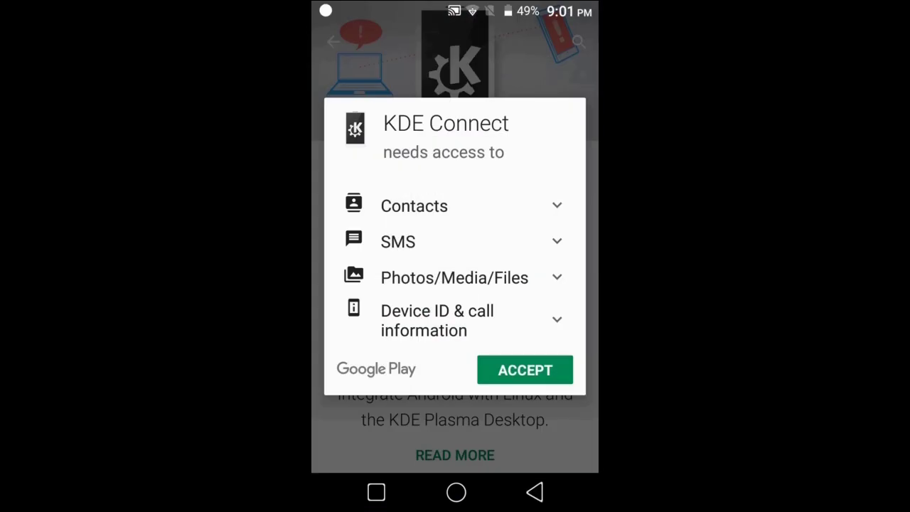
{"action": "key", "text": "Escape"}
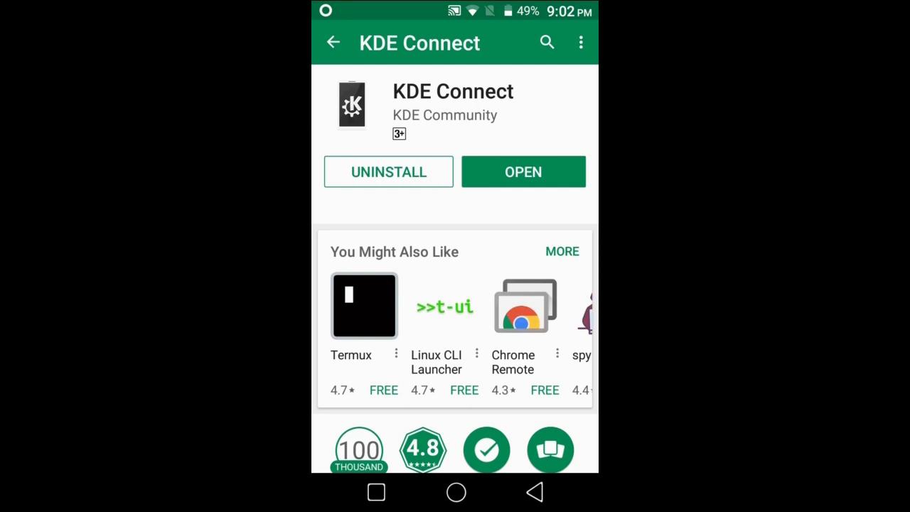
- Launch KDE Connect on the phone, check the Pair new device drawer, and return to available devices
{"action": "left_click", "coordinate": [524, 171]}
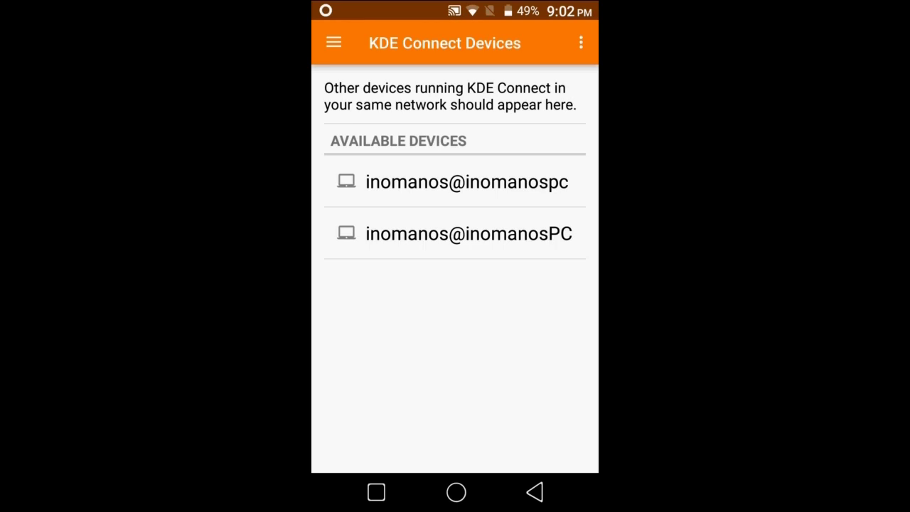
{"action": "left_click", "coordinate": [334, 43]}
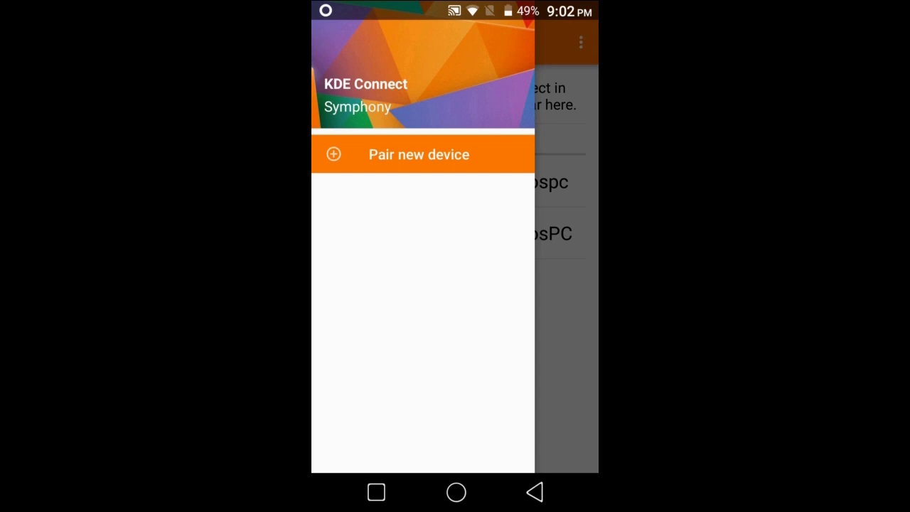
{"action": "key", "text": "Escape"}
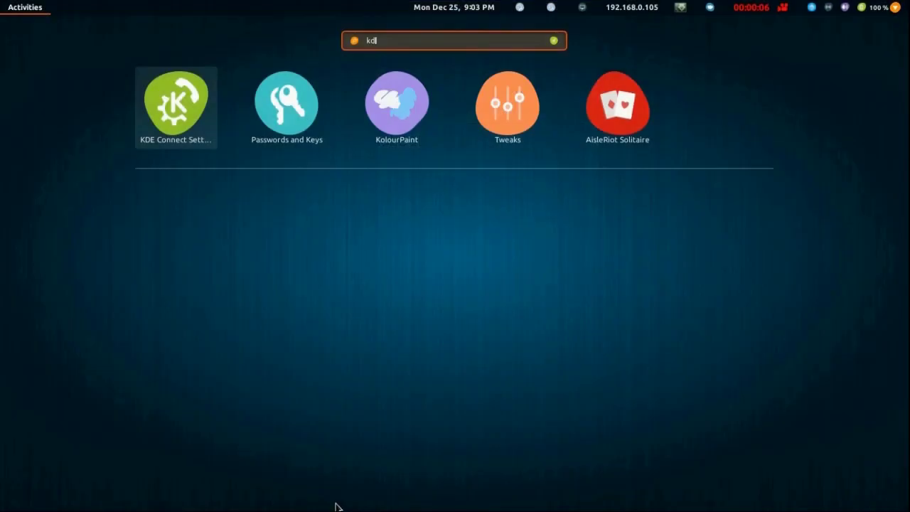
- Open KDE Connect Settings on the PC, then shrink and reposition its window
{"action": "type", "text": "e"}
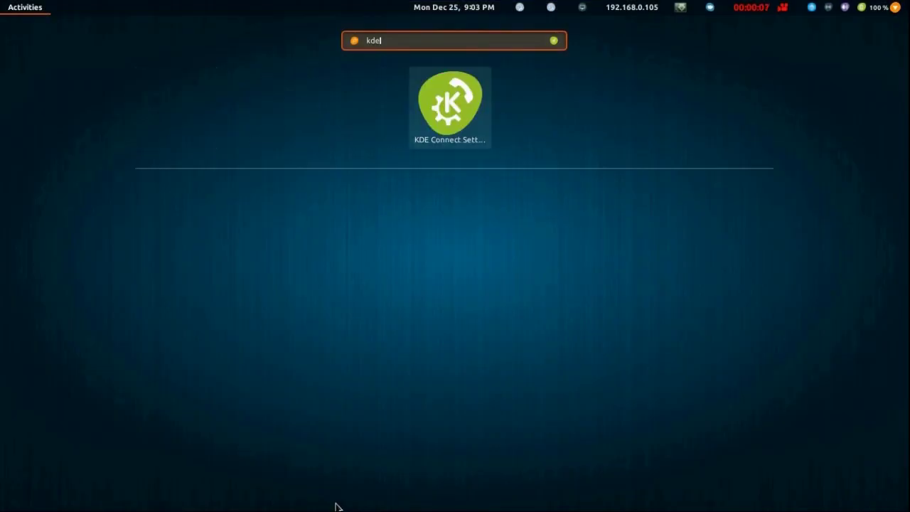
{"action": "left_click", "coordinate": [452, 111]}
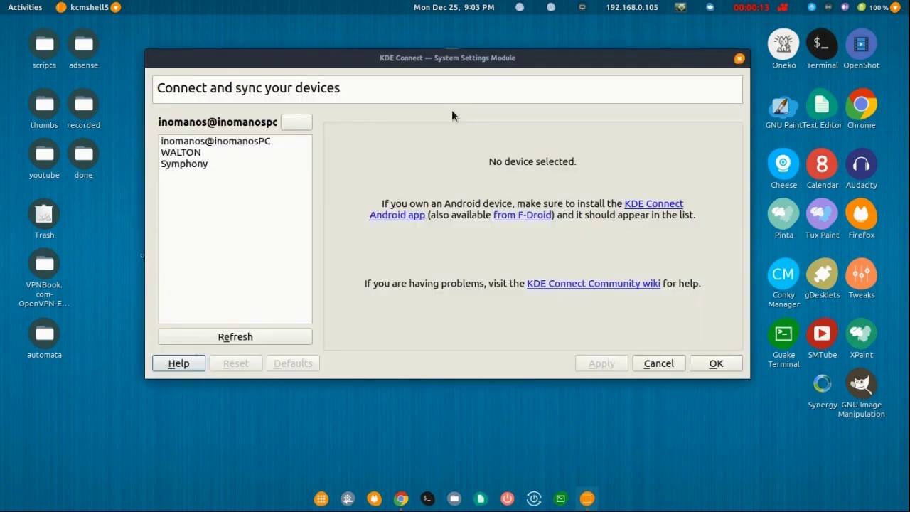
{"action": "mouse_move", "coordinate": [597, 50]}
{"action": "left_mouse_down"}
{"action": "mouse_move", "coordinate": [629, 64]}
{"action": "mouse_move", "coordinate": [660, 116]}
{"action": "left_mouse_up"}
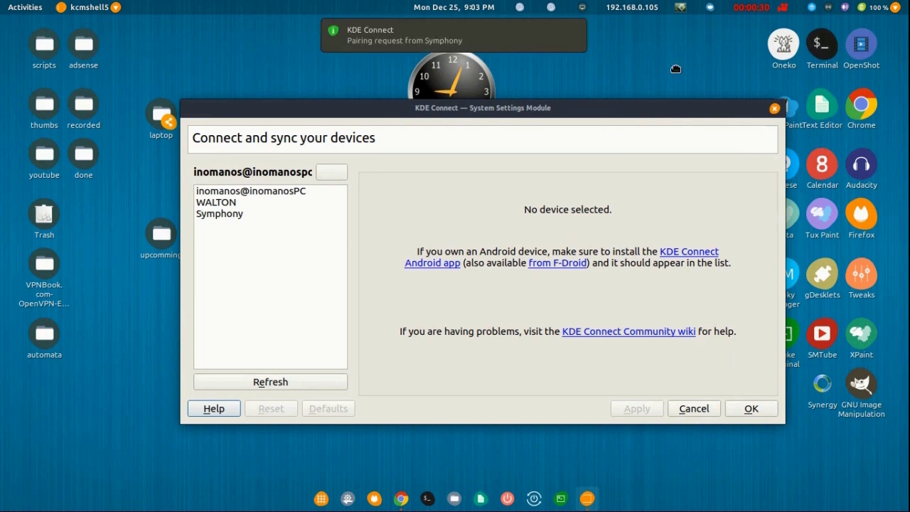
{"action": "left_click_drag", "start_coordinate": [748, 114], "coordinate": [704, 141]}
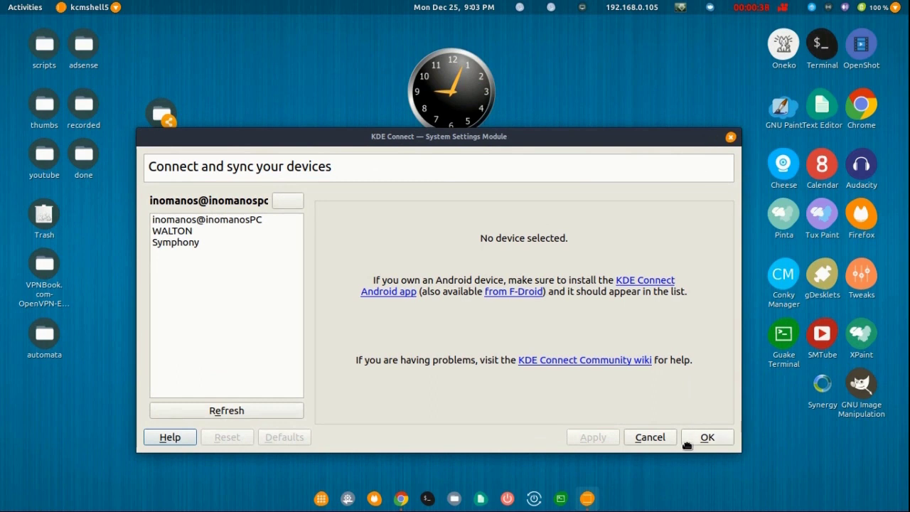
- Close the settings, request pairing with Symphony from the top bar, and accept it on the phone
{"action": "left_click", "coordinate": [659, 439]}
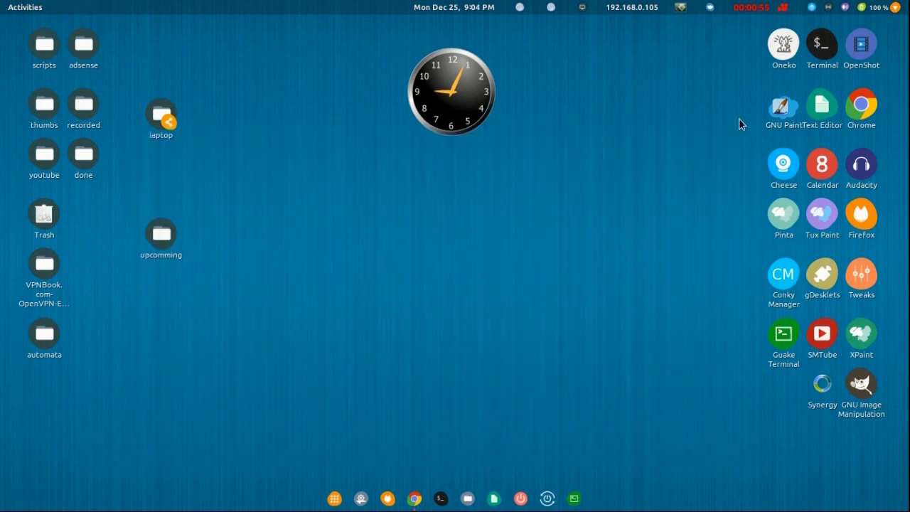
{"action": "left_click", "coordinate": [521, 10]}
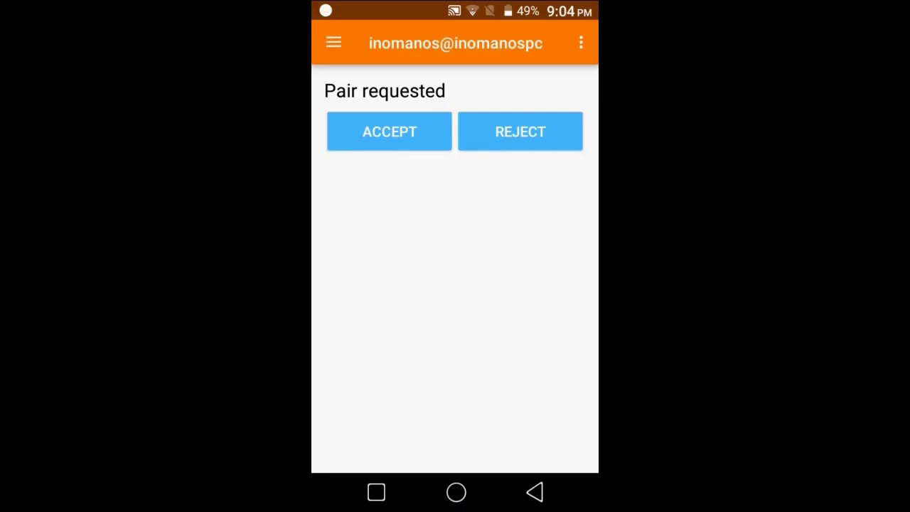
{"action": "left_click", "coordinate": [389, 132]}
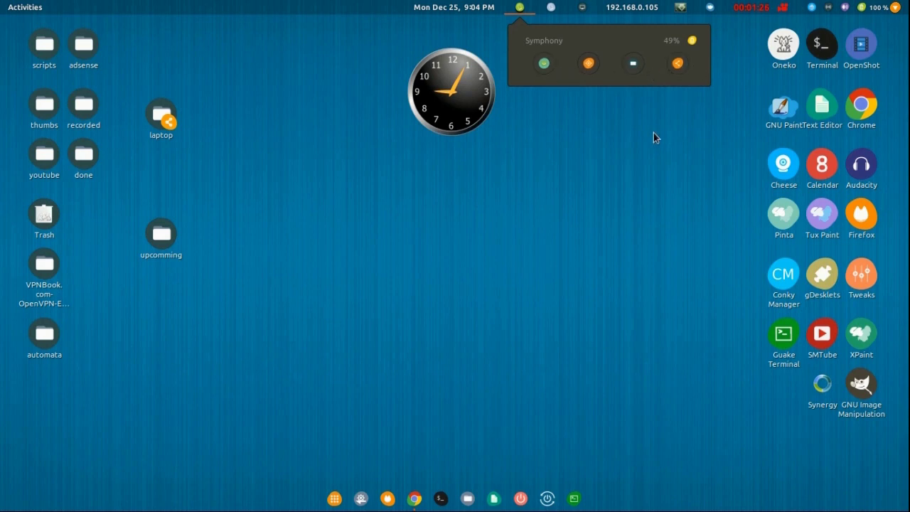
- Browse the send-file storage locations, then open and close Multimedia control and Remote input
{"action": "left_click", "coordinate": [636, 69]}
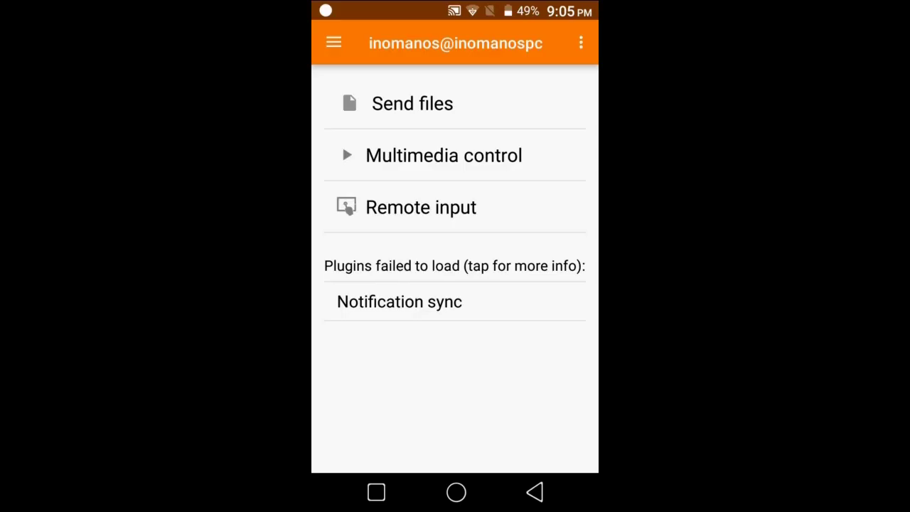
{"action": "left_click", "coordinate": [443, 156]}
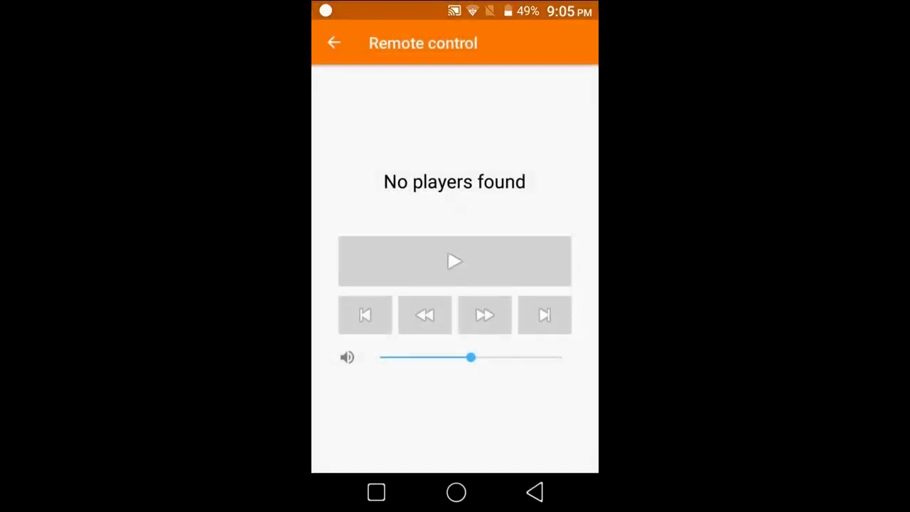
{"action": "left_click", "coordinate": [535, 492]}
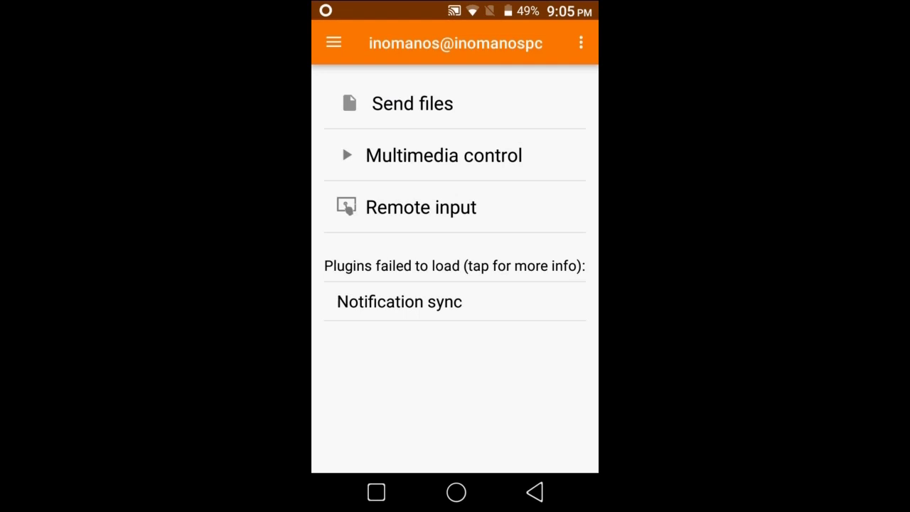
{"action": "left_click", "coordinate": [421, 207]}
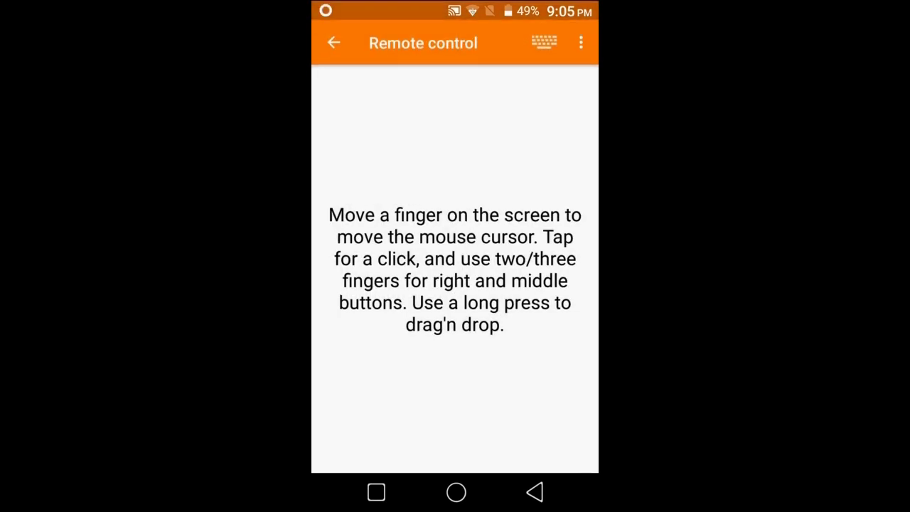
{"action": "left_click", "coordinate": [534, 492]}
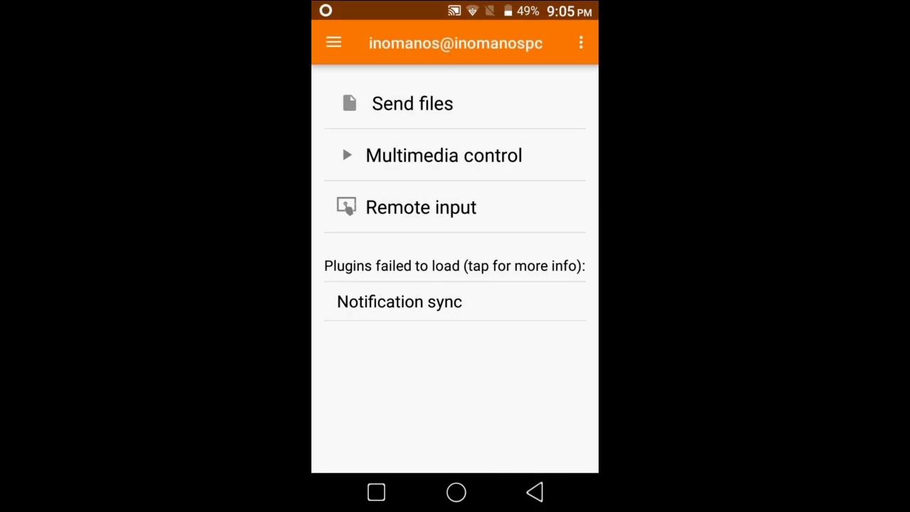